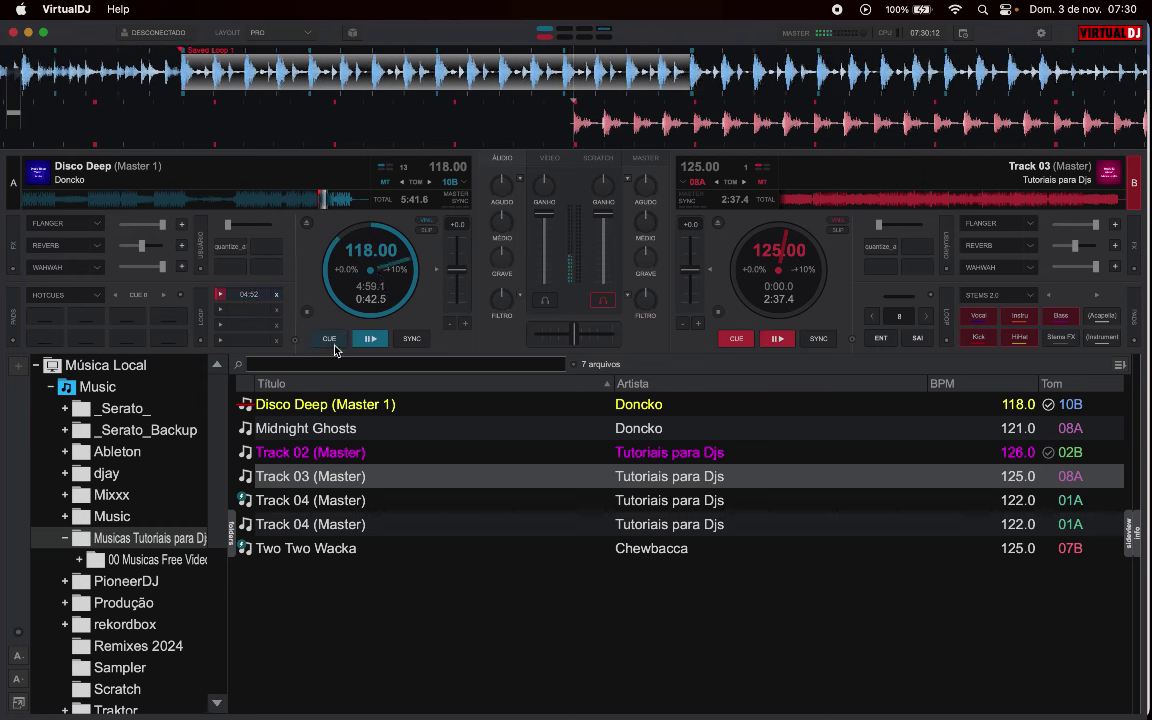
Step: Return deck A to its cue point and check the available loop section views, including Saved Loops
click(331, 339)
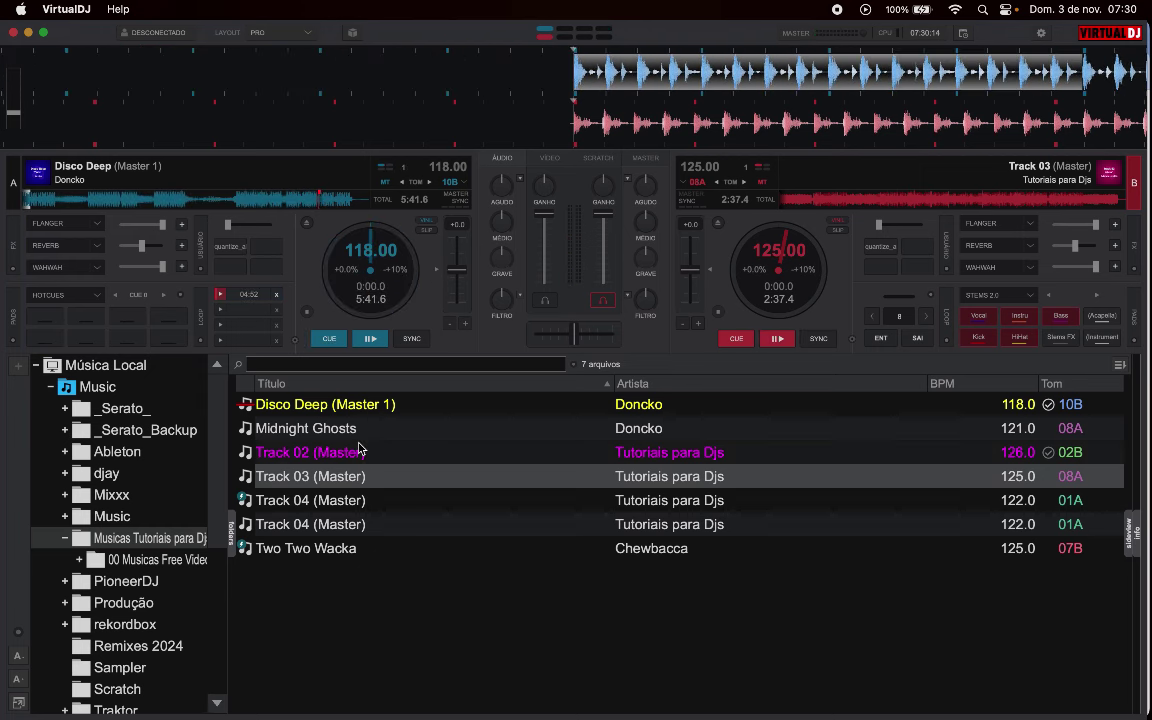
click(200, 316)
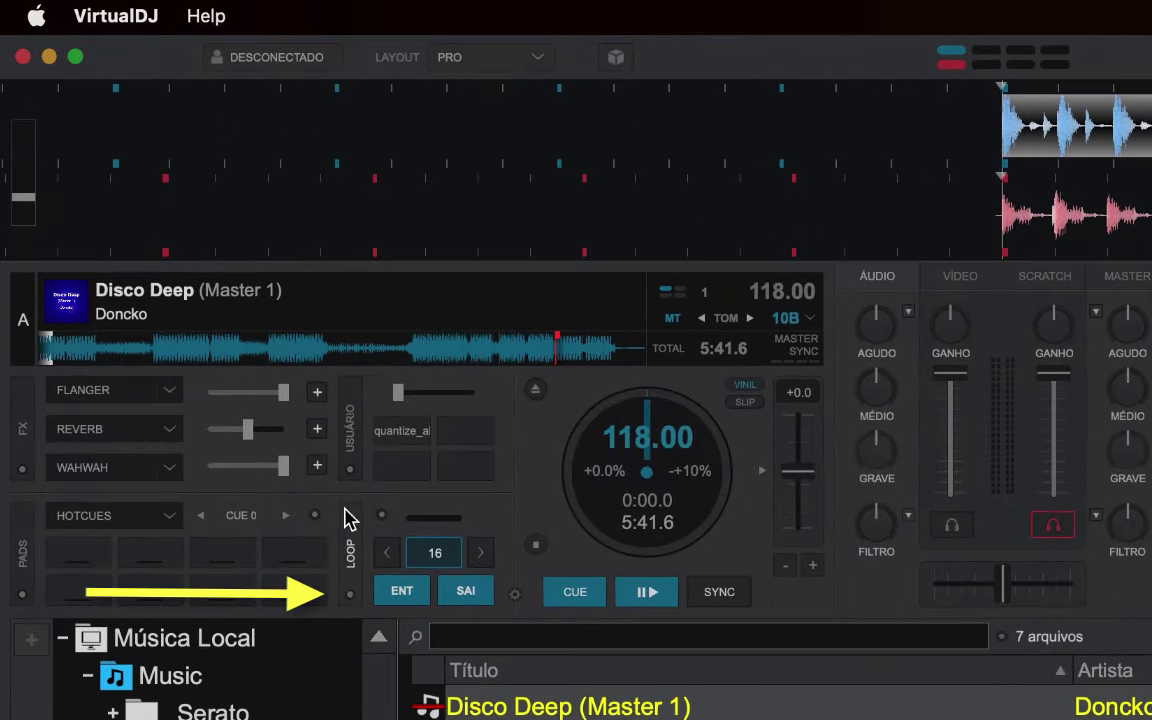
click(350, 594)
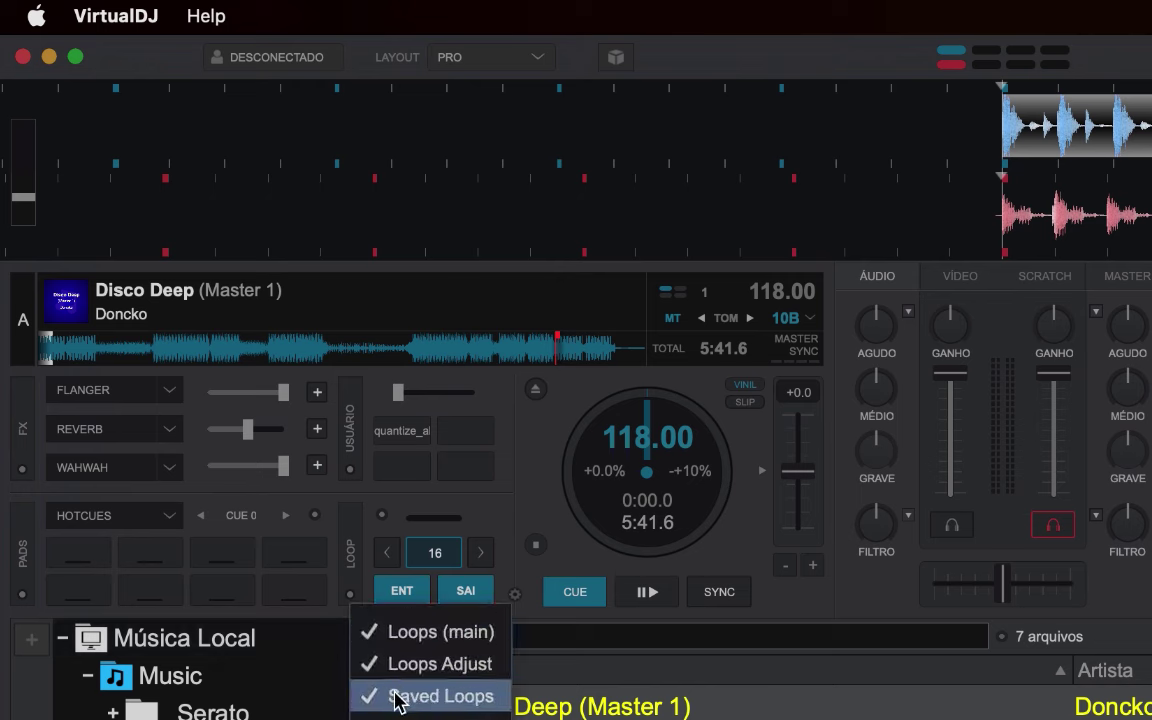
click(462, 697)
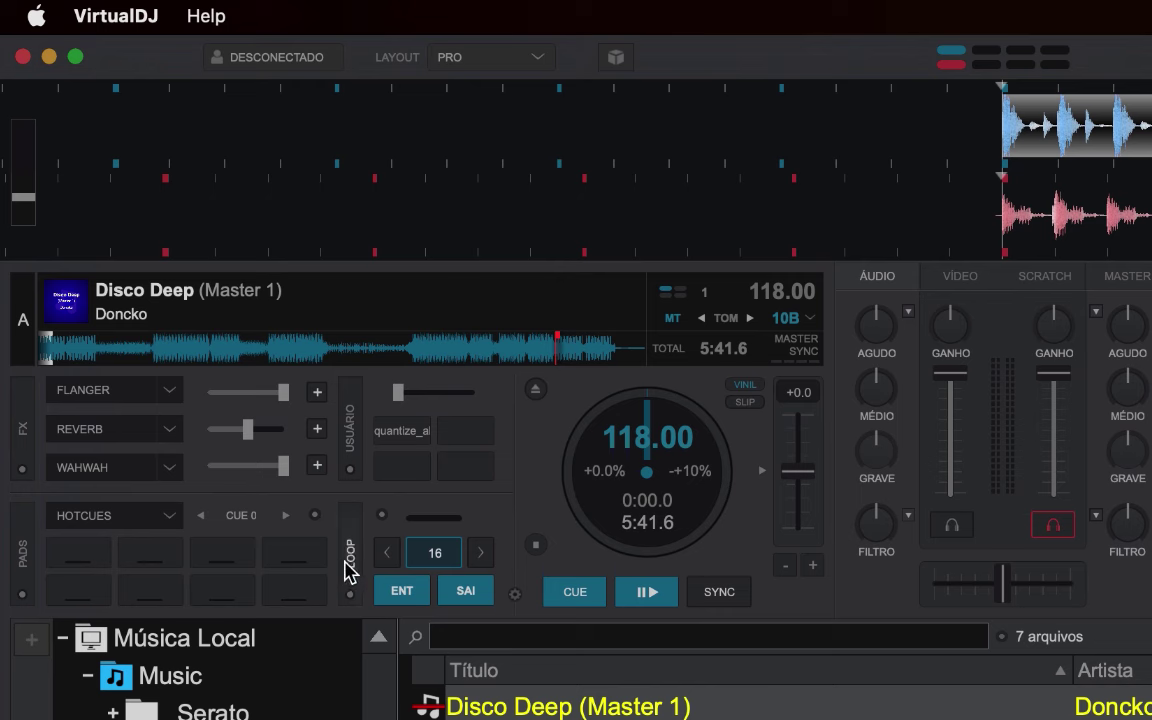
Step: Cycle deck A's loop section through its main, adjust and saved-loop views
click(354, 553)
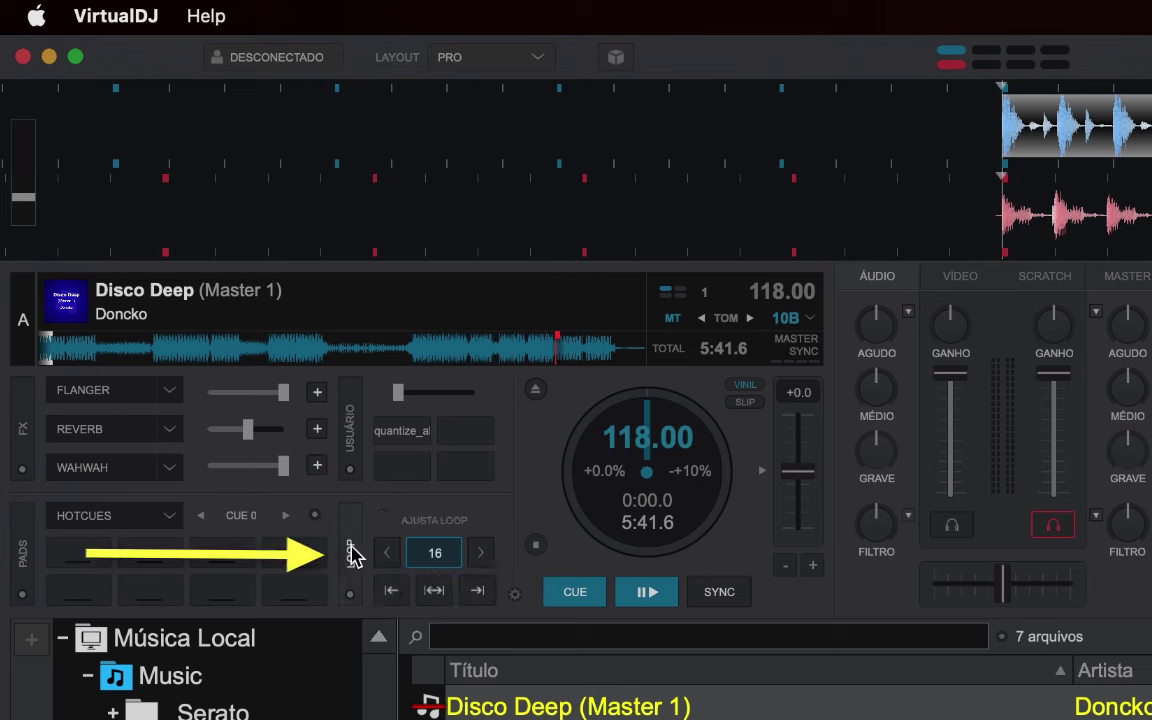
click(352, 555)
click(355, 553)
click(355, 555)
click(355, 556)
click(353, 552)
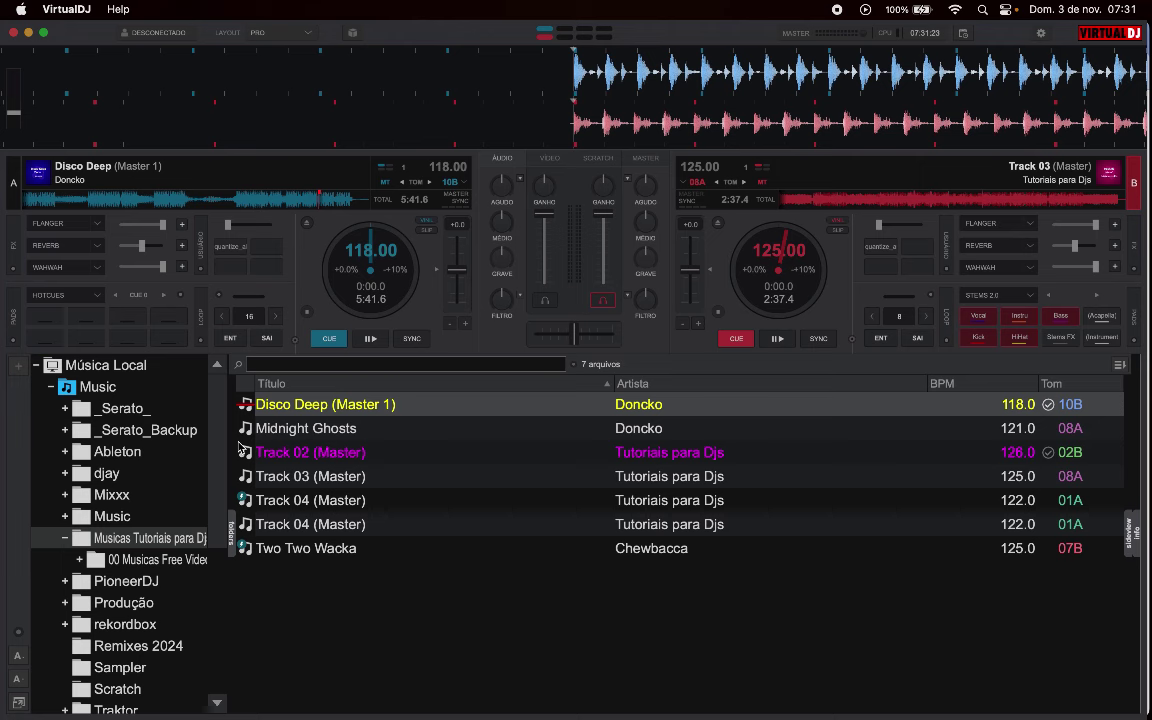
Step: Load Track 02 (Master) on deck A and position its playhead on the beat at 2:32.4, after the break
drag(240, 447, 335, 215)
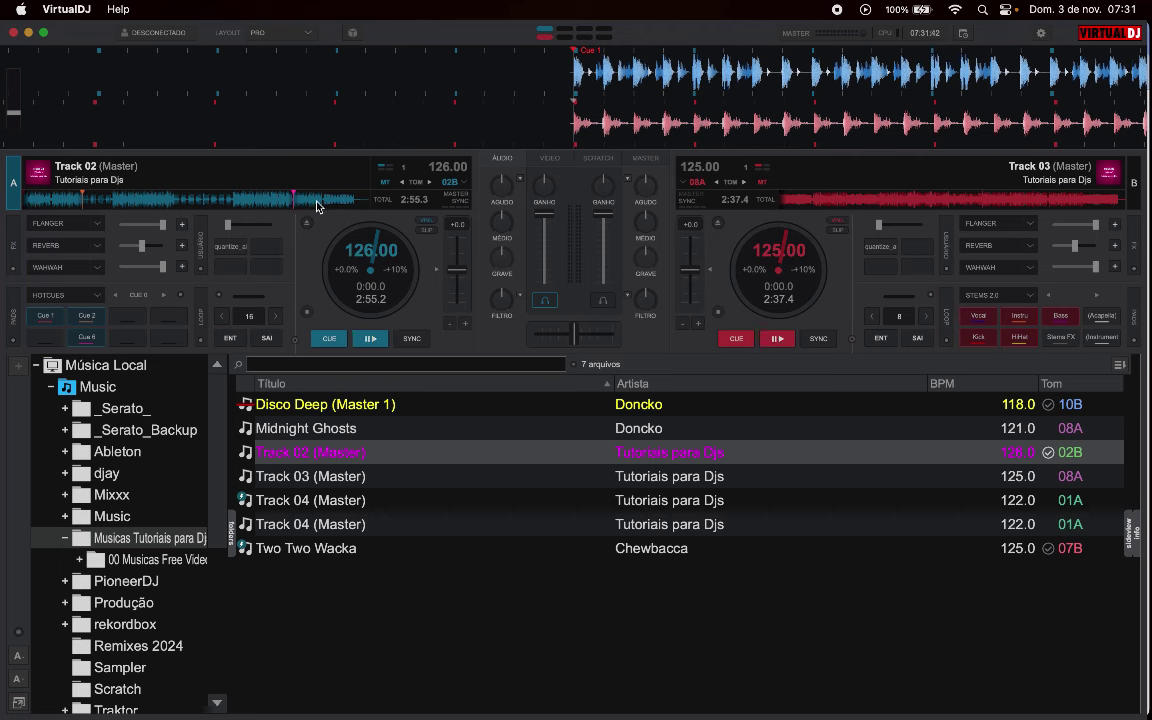
click(370, 338)
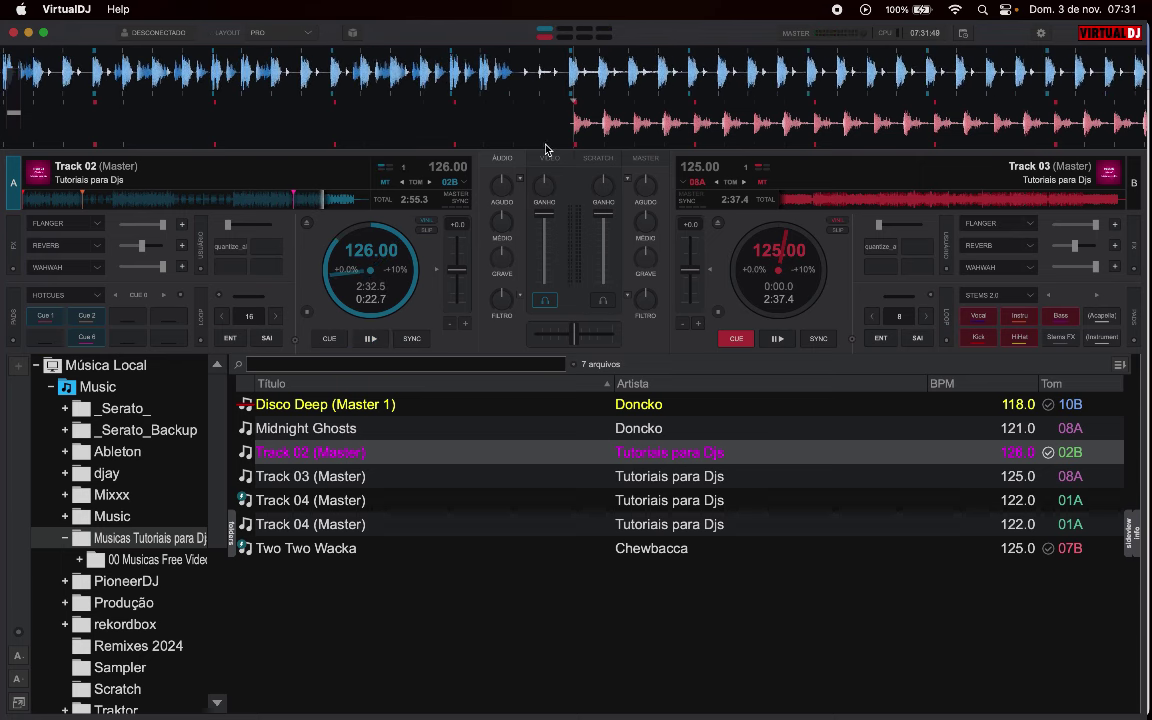
click(596, 70)
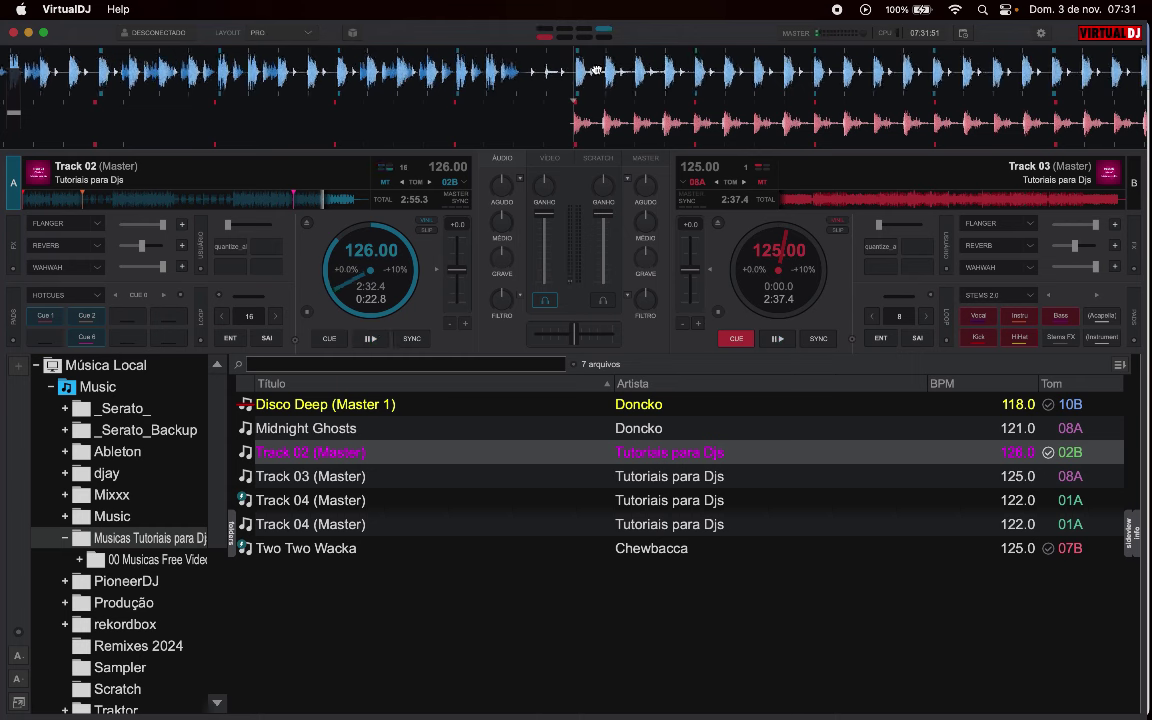
drag(596, 70, 633, 79)
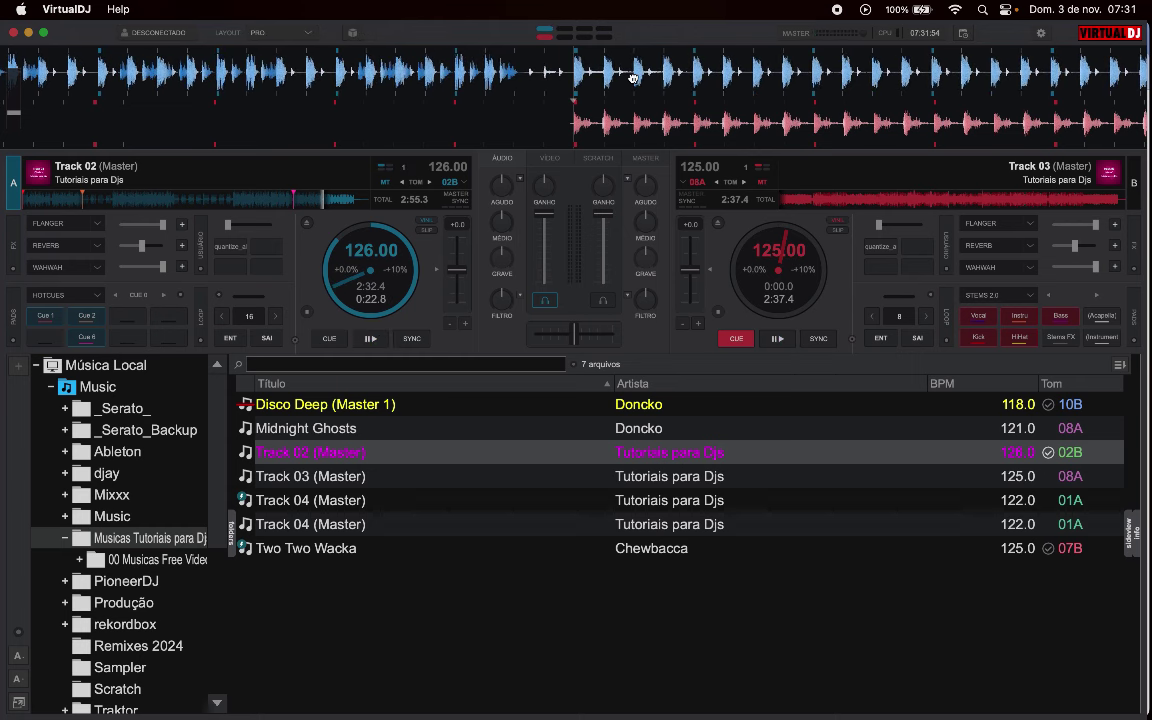
Step: Activate a 16-beat loop at deck A's current position and save it in the first saved-loop slot
click(223, 317)
click(272, 318)
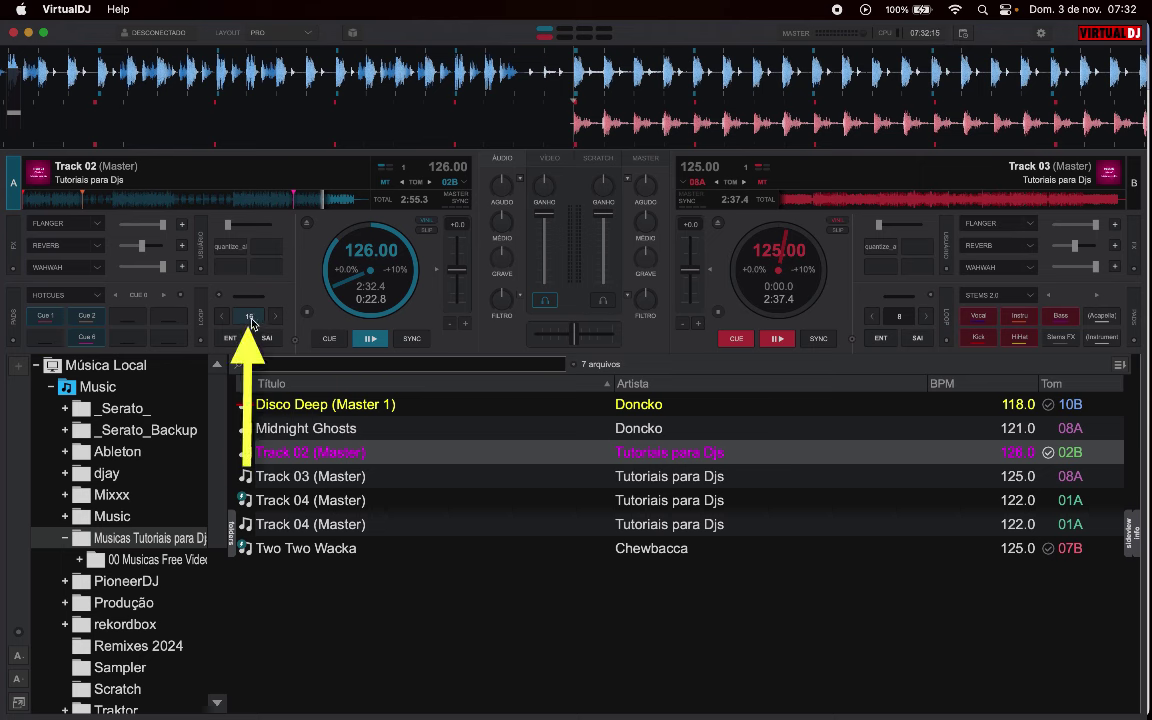
click(250, 317)
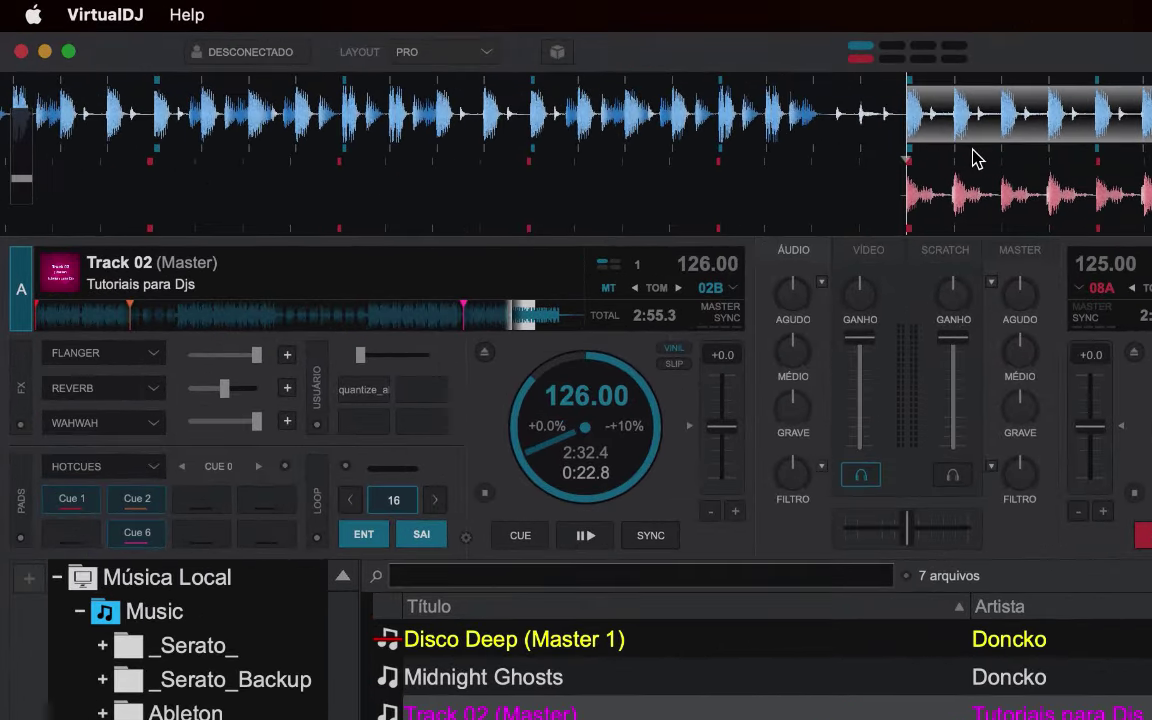
click(319, 500)
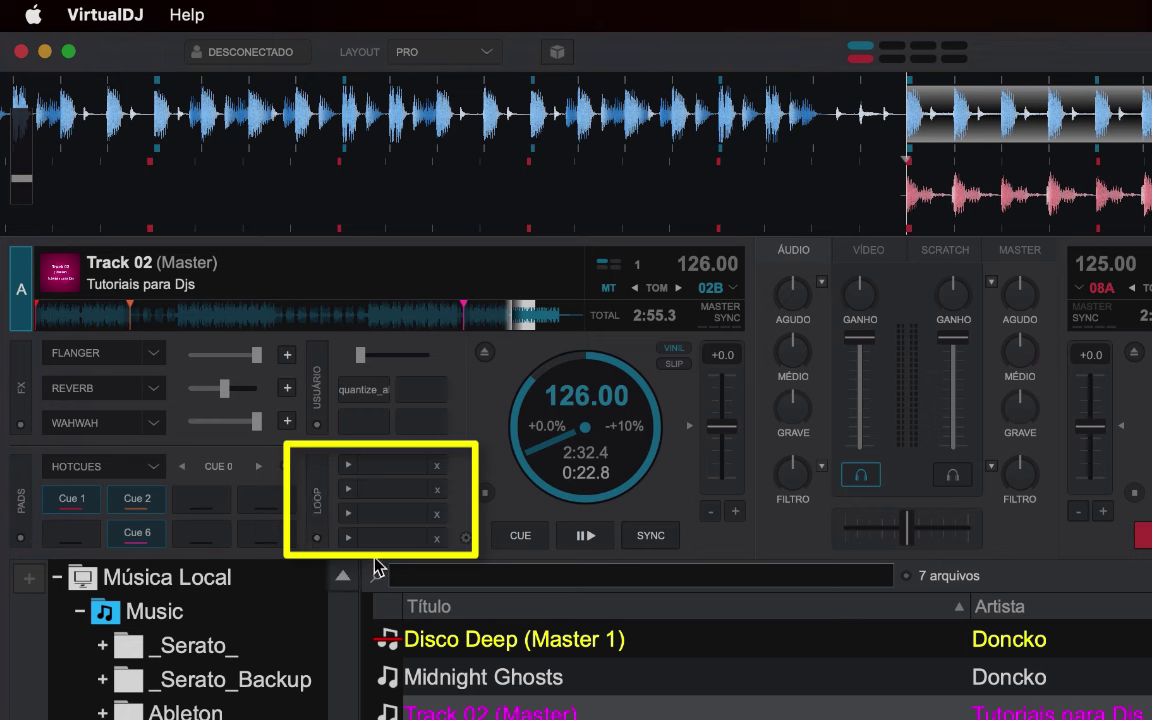
click(349, 468)
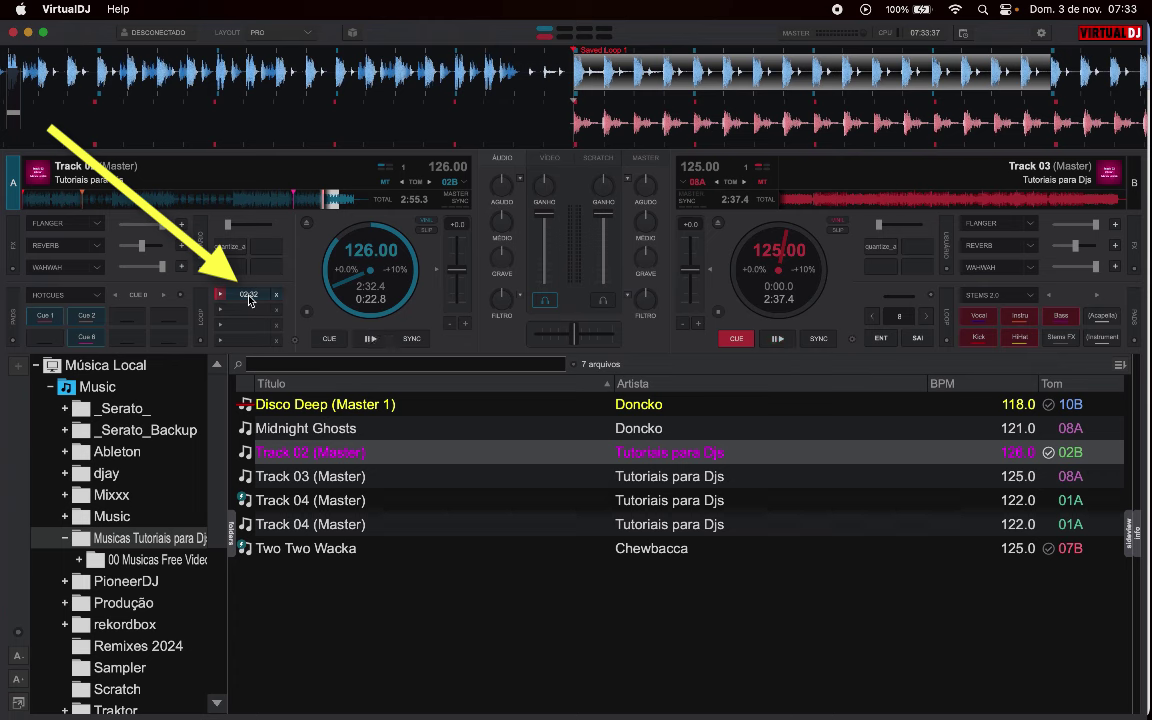
Step: Open the PDI editor for Track 02 (Master)
right_click(249, 300)
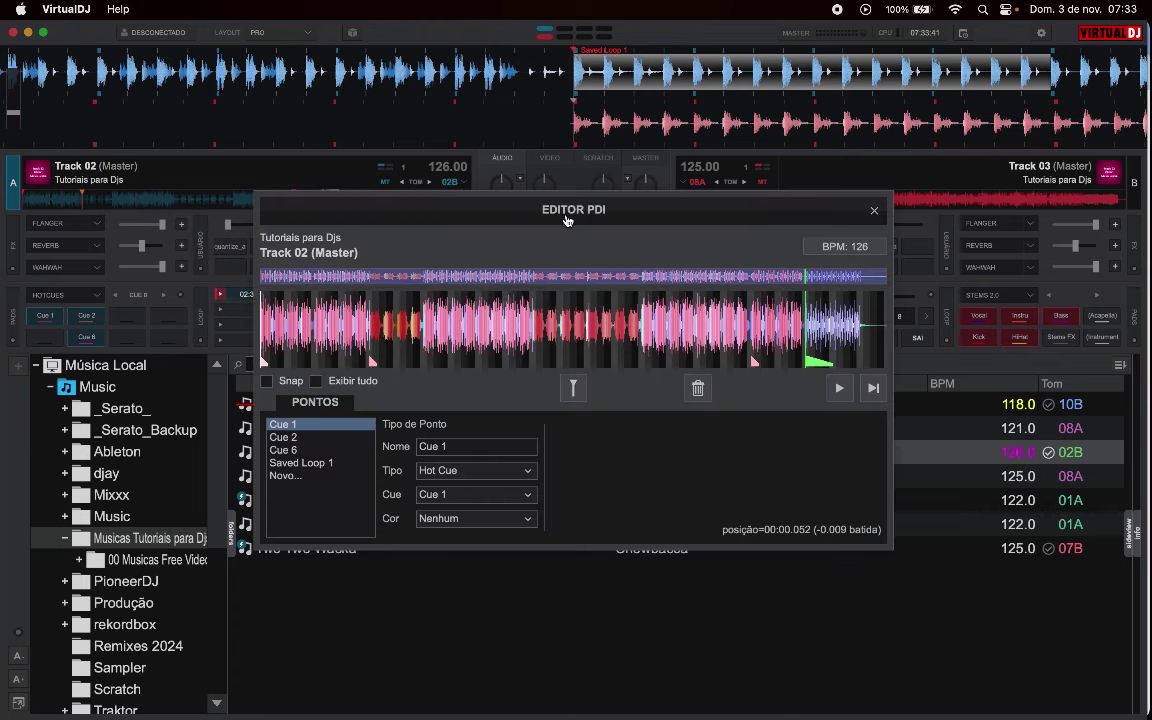
click(874, 210)
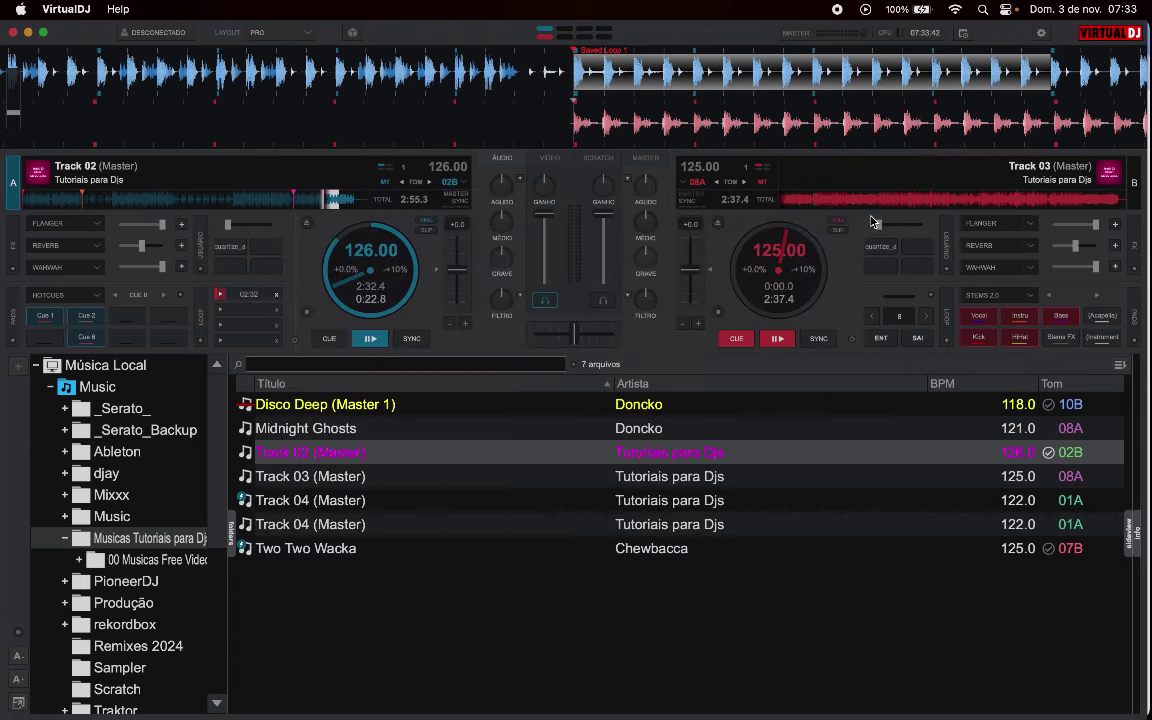
right_click(290, 460)
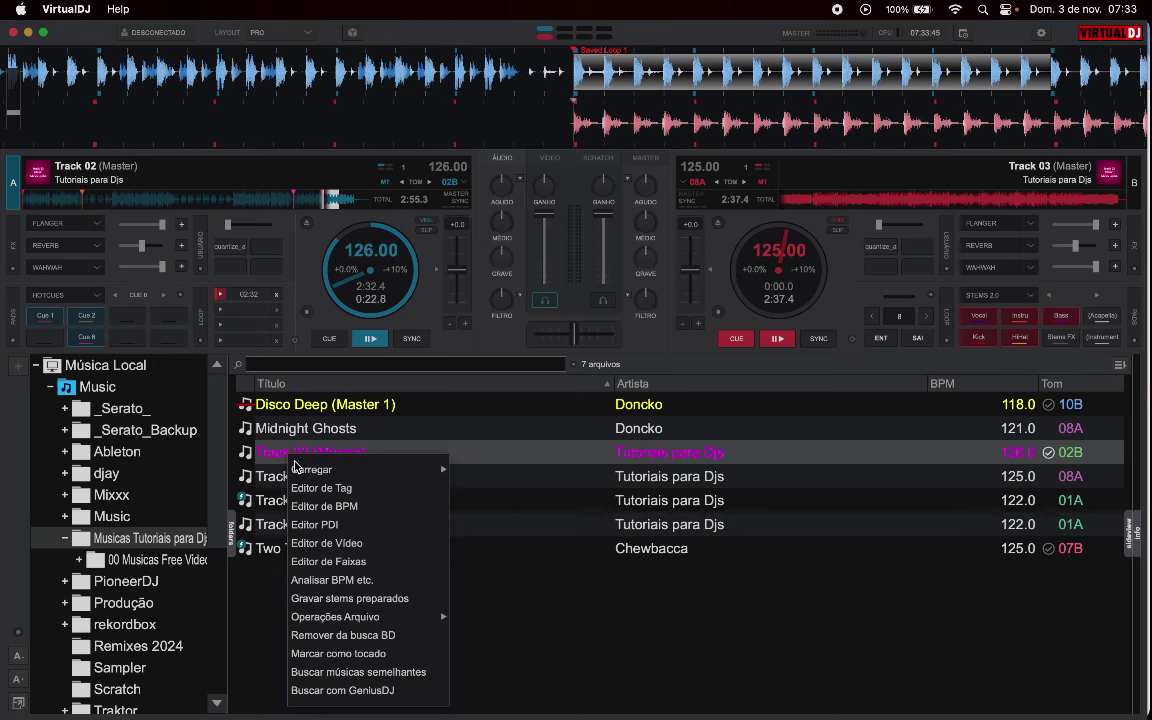
click(316, 525)
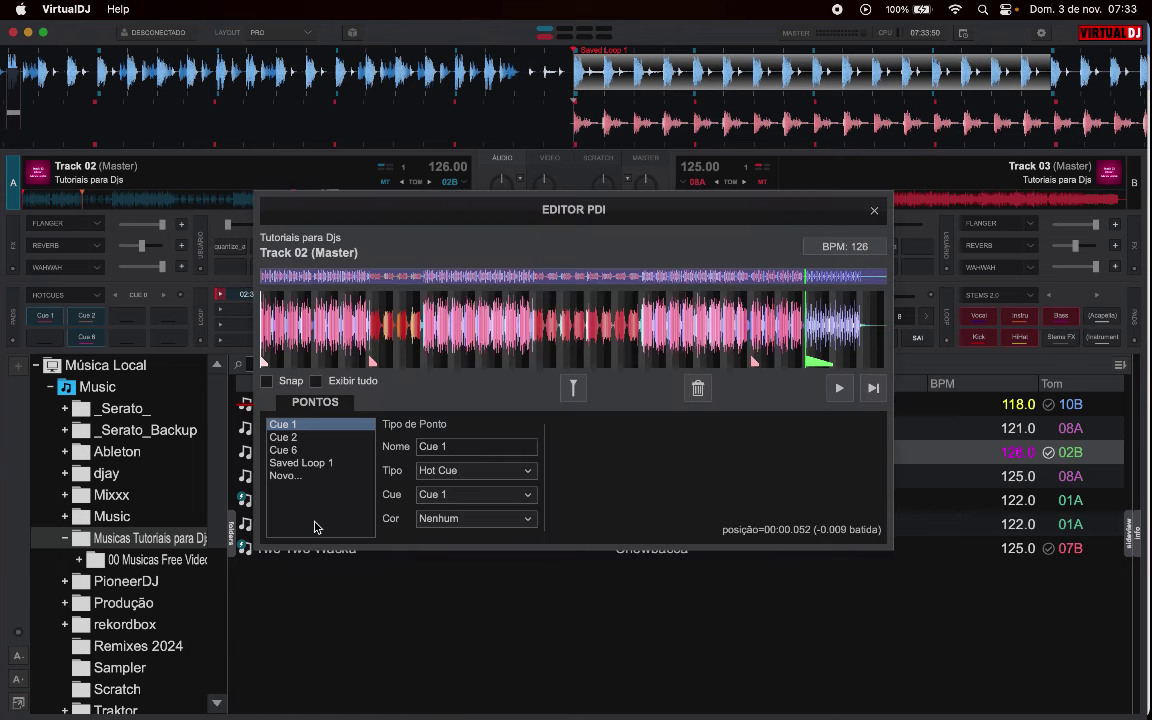
Step: Configure Saved Loop 1 as type Loop Gravado with a length of 16 Batidas and Auto-Trigger enabled, and close the editor
click(313, 464)
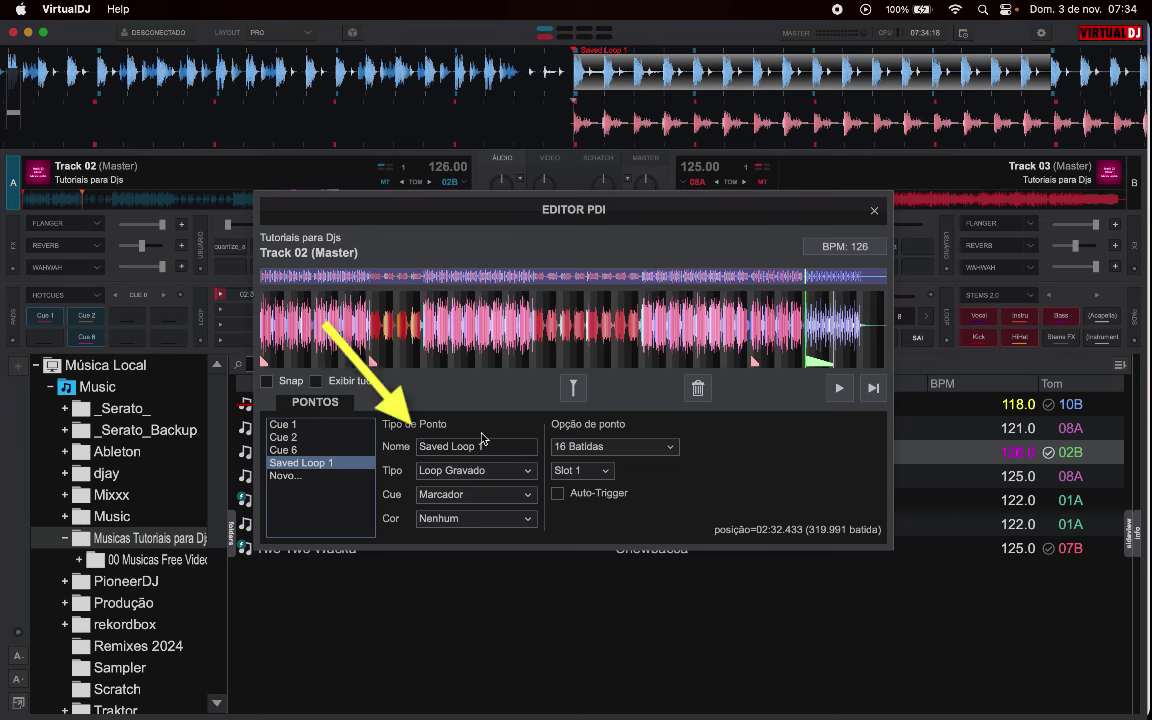
click(529, 479)
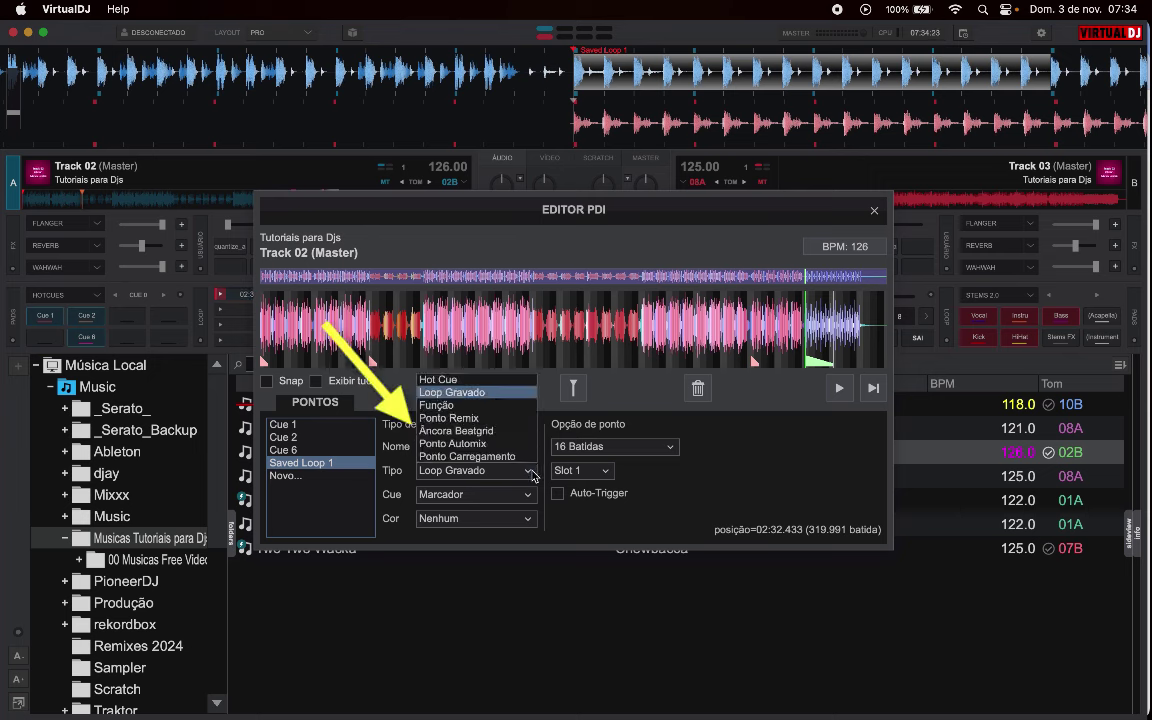
click(466, 396)
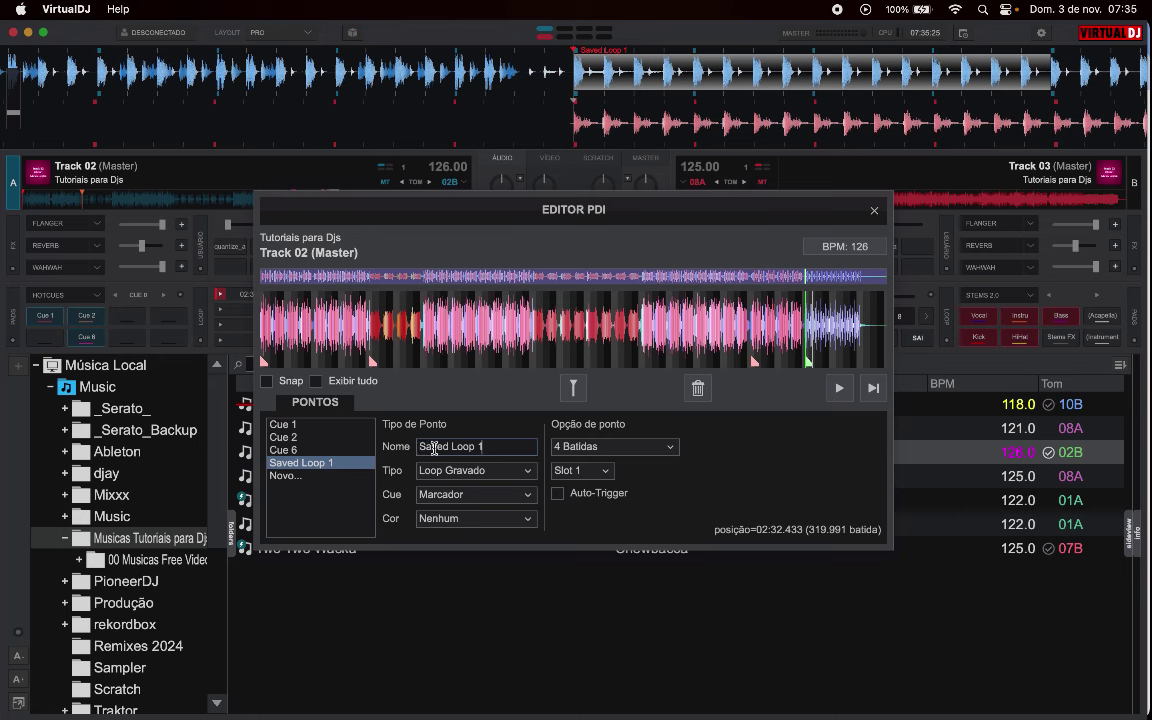
drag(517, 449, 395, 445)
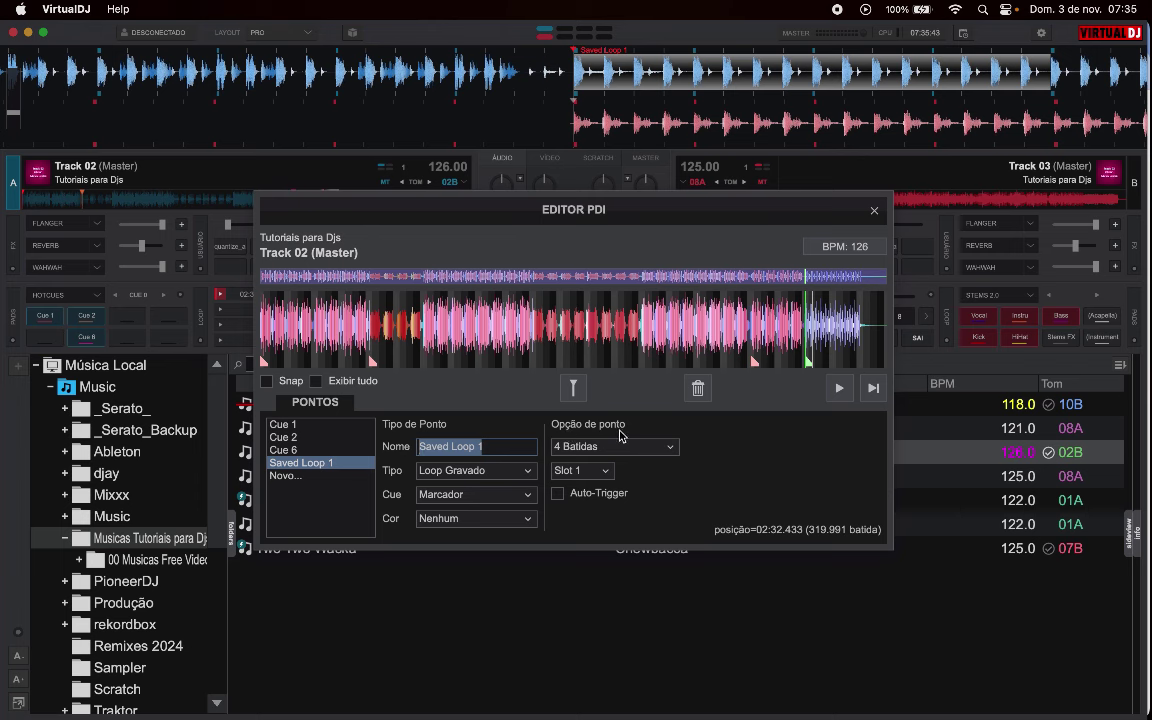
click(674, 453)
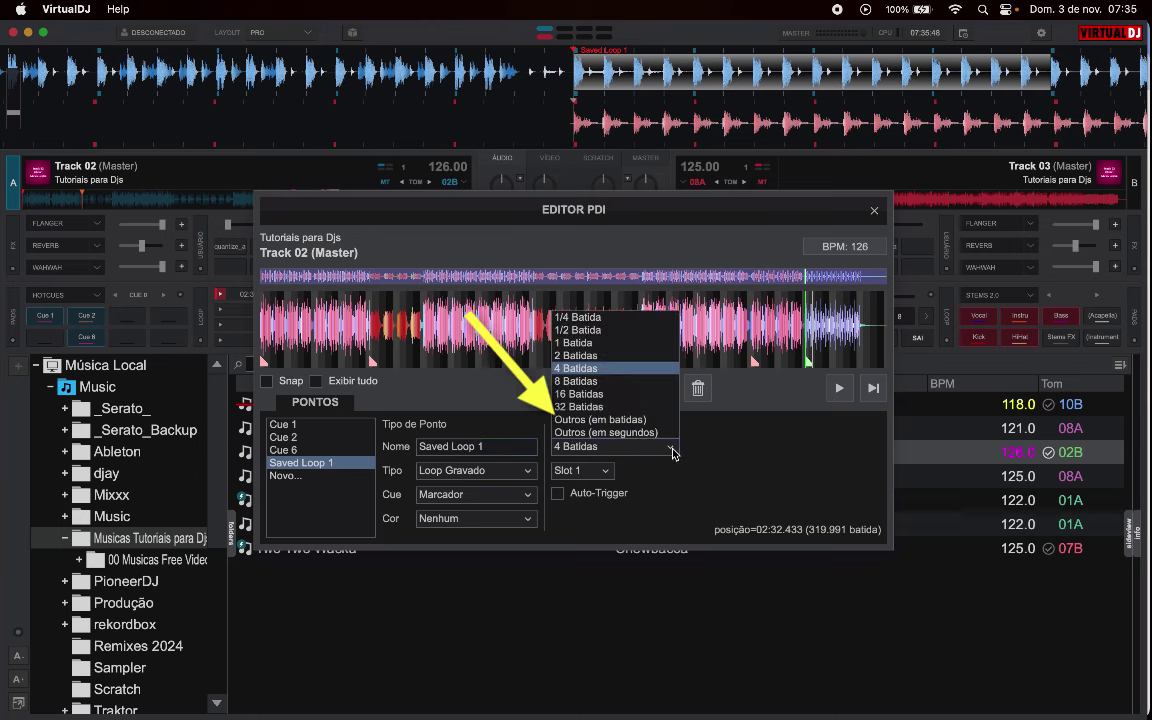
click(607, 398)
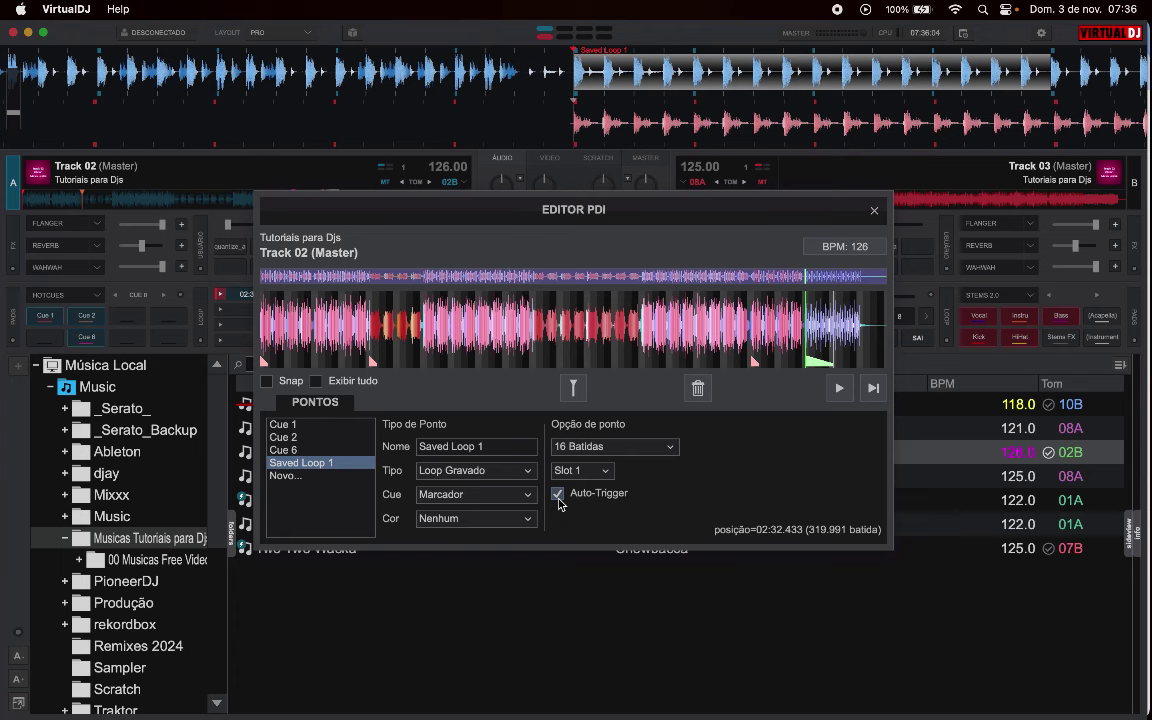
click(876, 217)
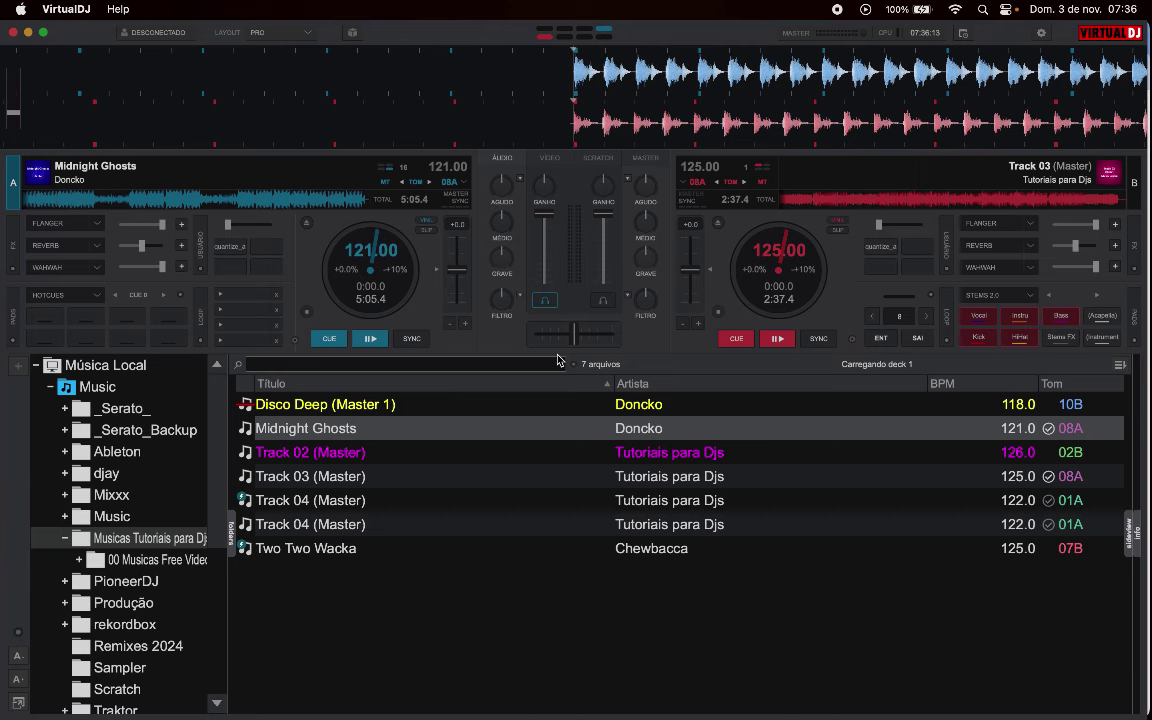
Step: Reload Track 02 (Master) on deck A, play from shortly before the saved loop to test its auto-trigger, and return to the cue point
click(305, 455)
drag(309, 457, 591, 77)
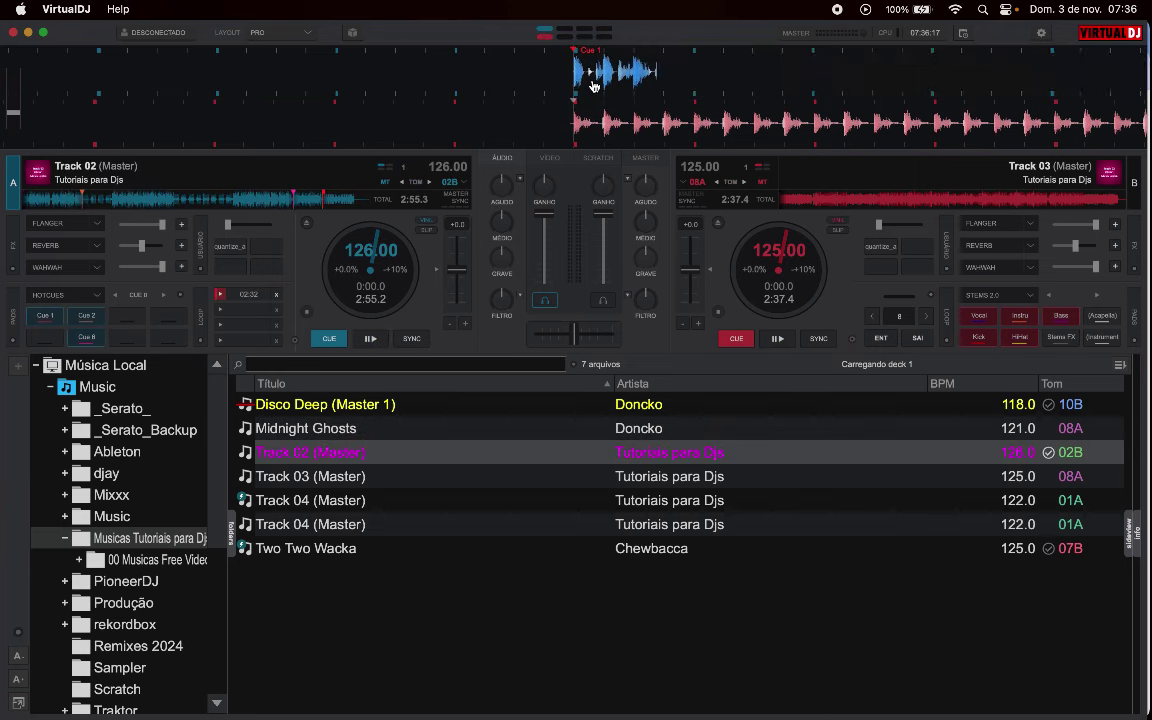
click(371, 339)
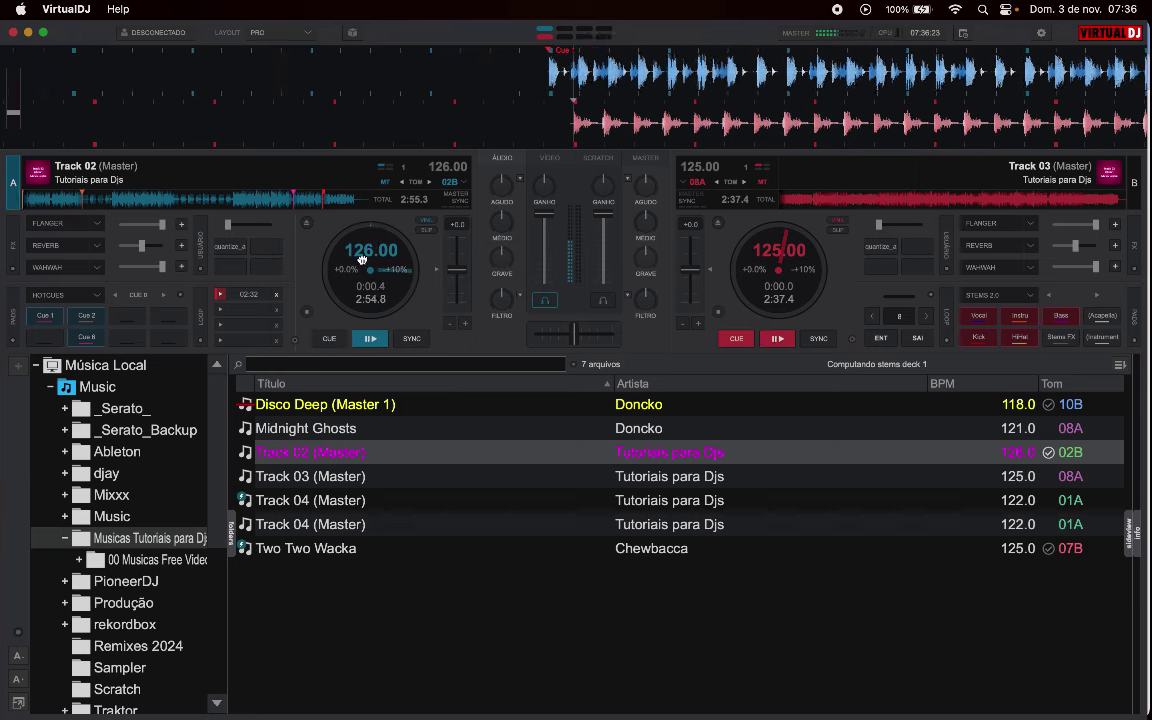
click(314, 205)
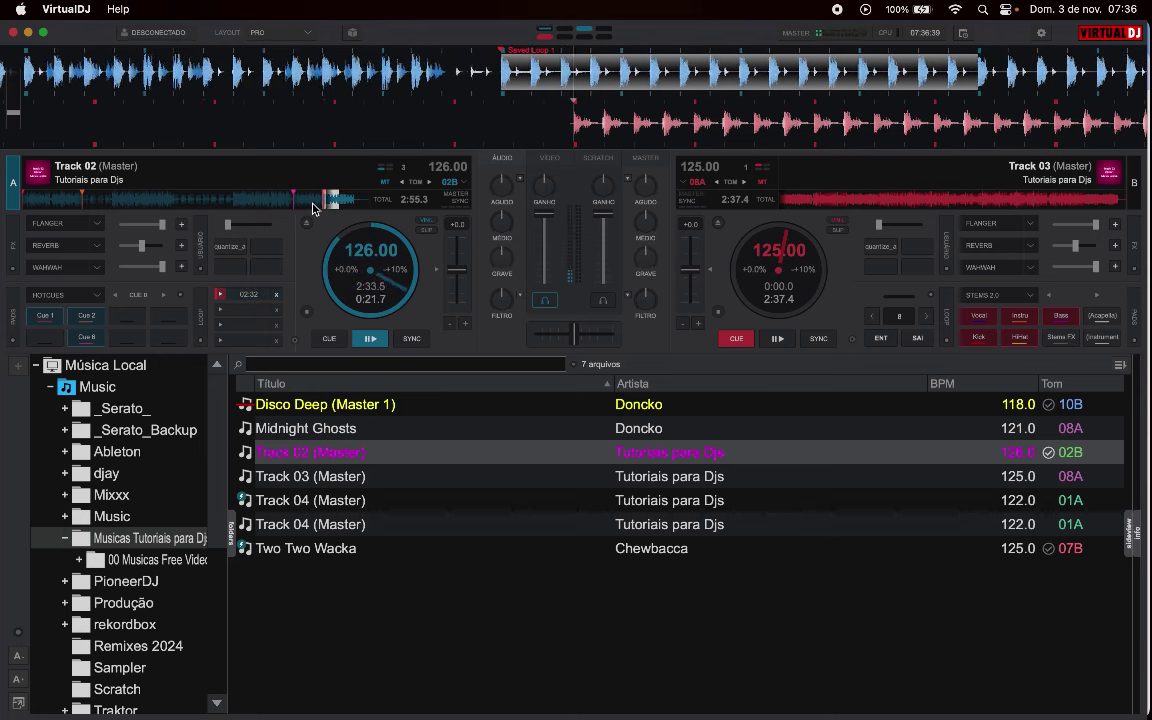
click(328, 339)
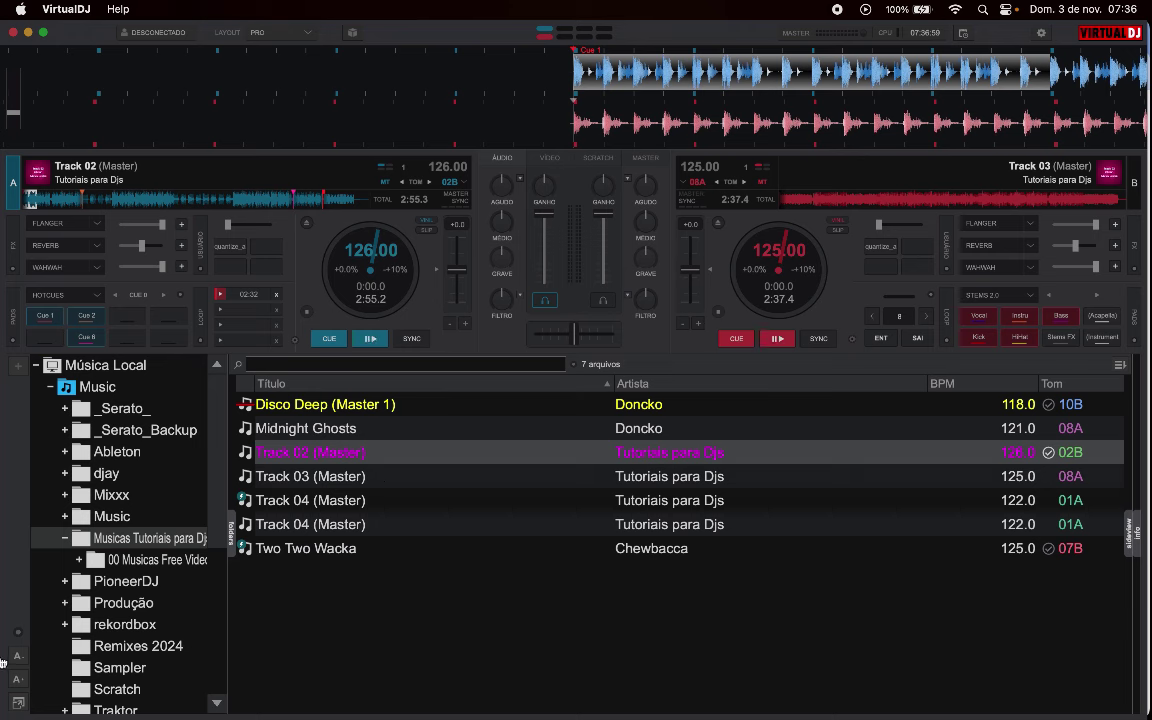
Step: Load Track 04 (Master) on deck B and set the crossfader fully to deck A
click(320, 477)
click(322, 502)
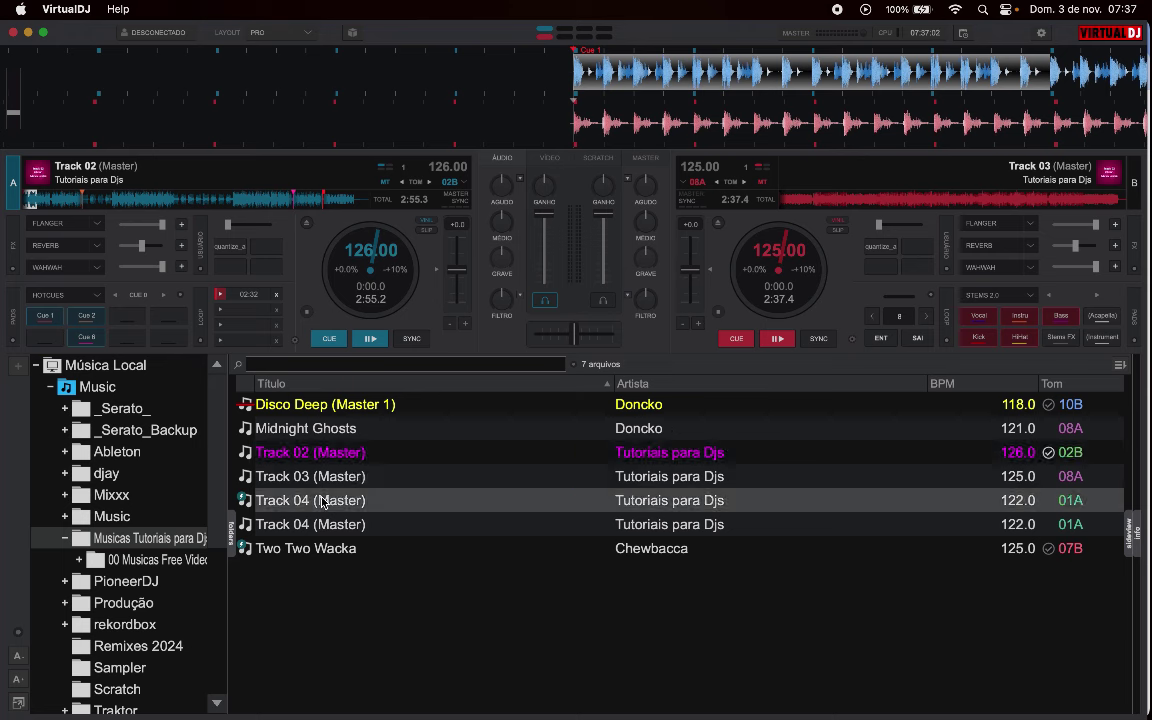
drag(322, 502, 825, 206)
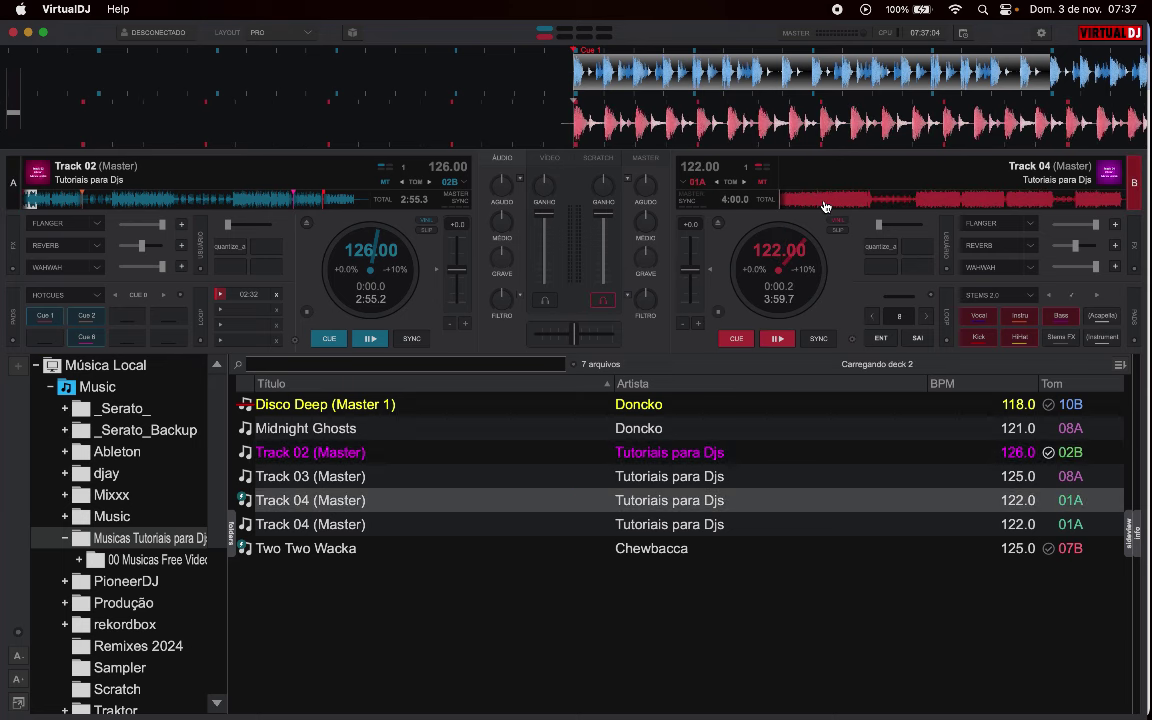
click(470, 334)
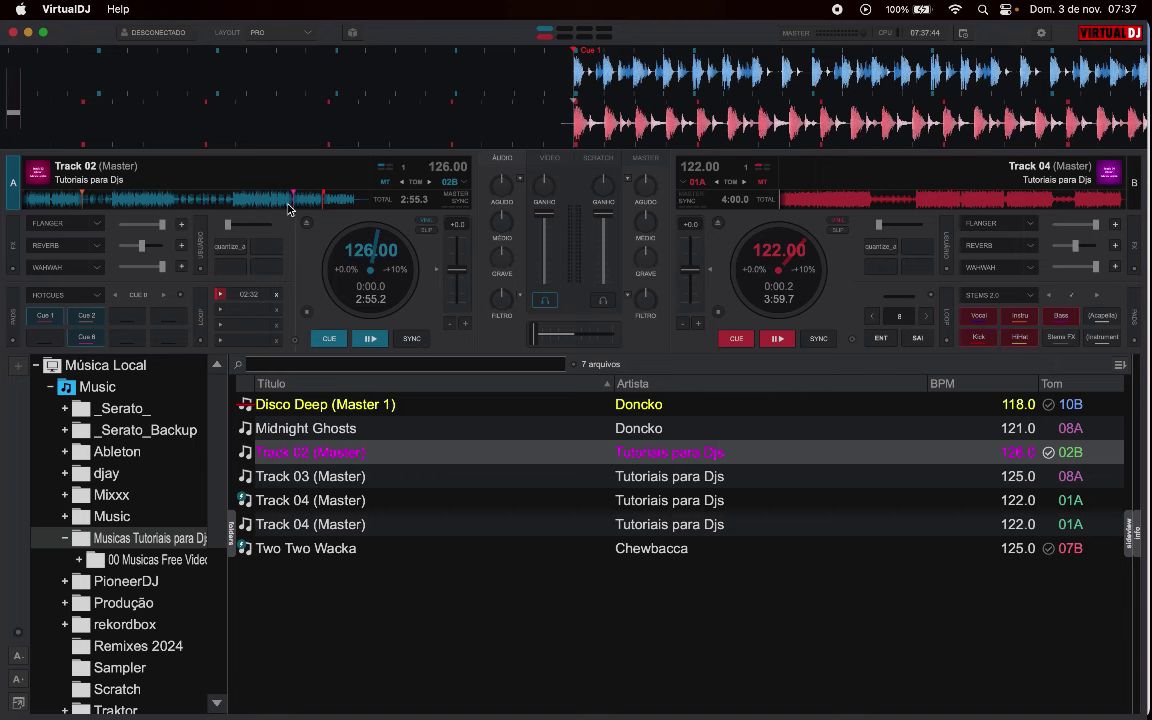
Step: Play deck A from shortly before Cue 6, start deck B as Cue 6 arrives, and sync deck B to deck A
click(289, 209)
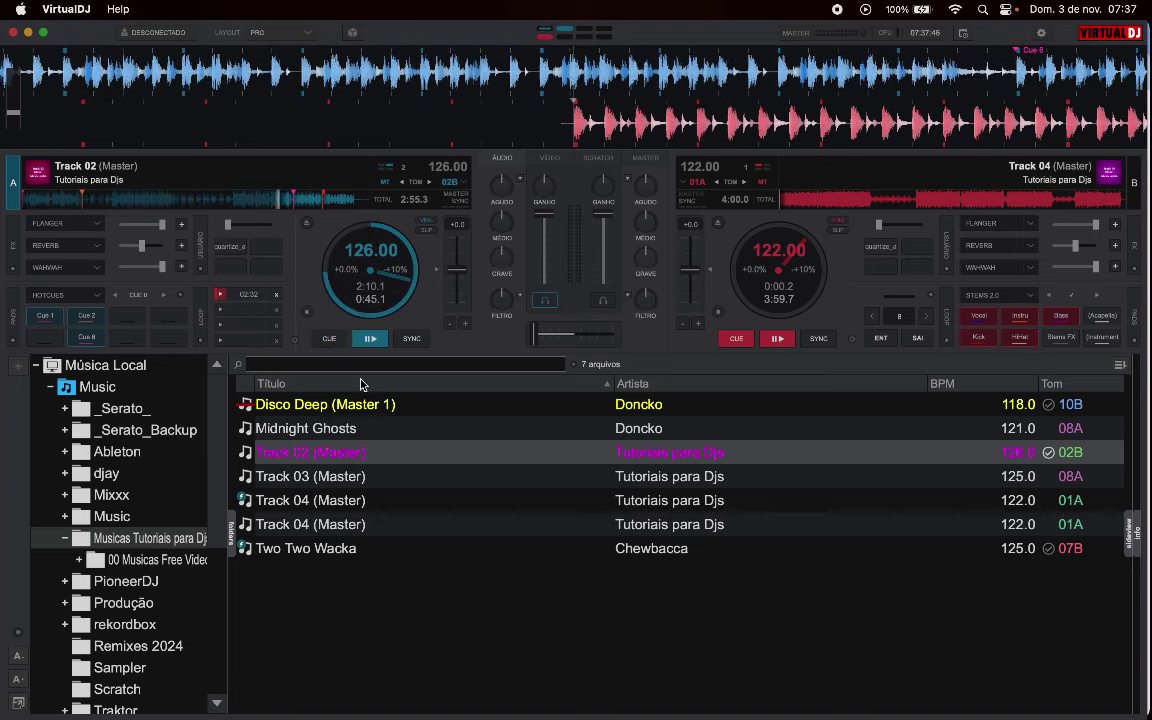
click(776, 341)
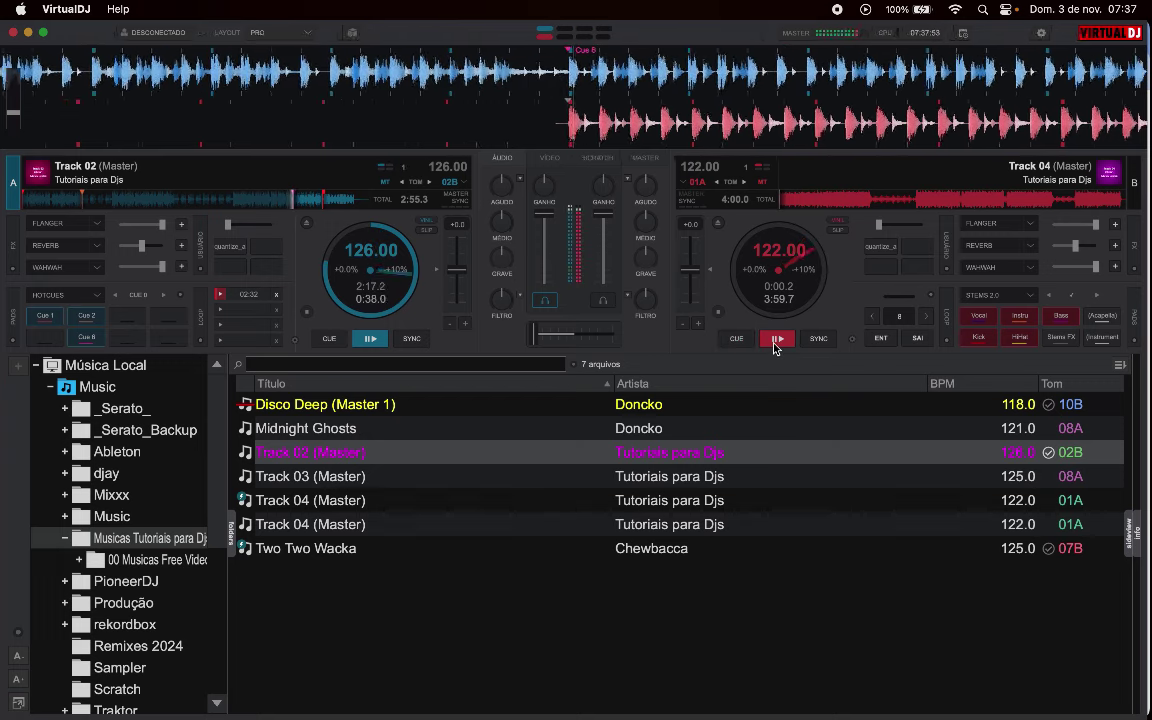
click(826, 339)
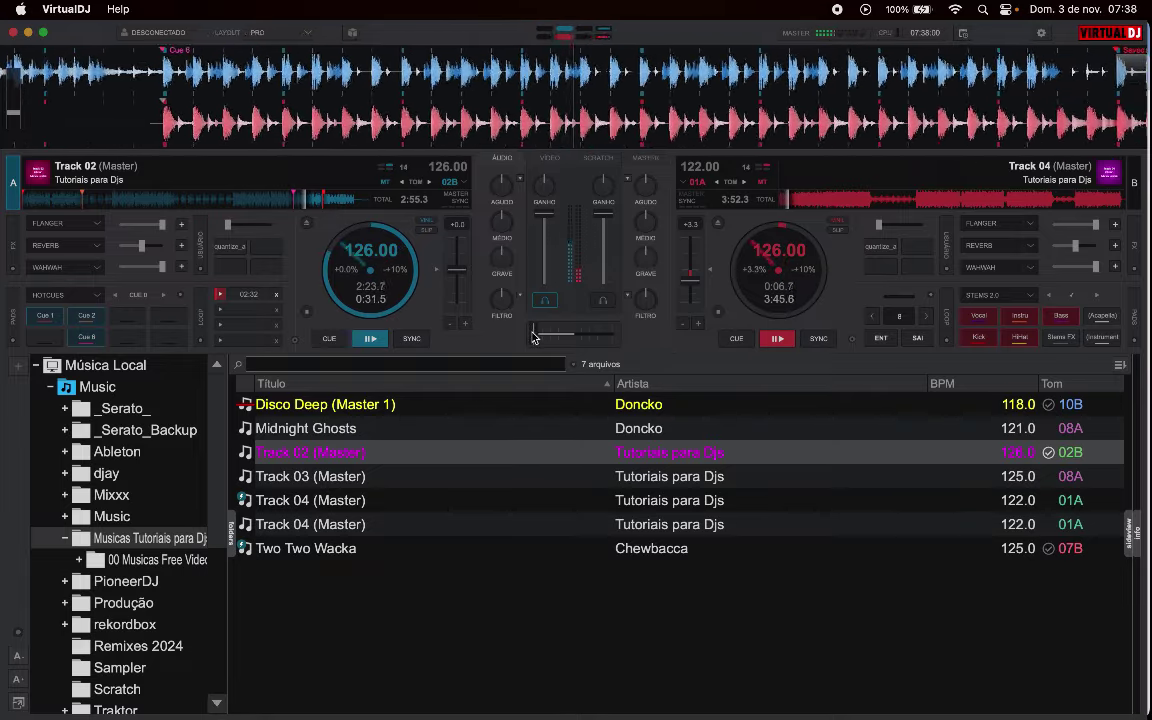
Step: Mix into deck B by cutting deck A's bass and gradually moving the crossfader fully across, and return both decks to their cue points
drag(533, 337, 573, 341)
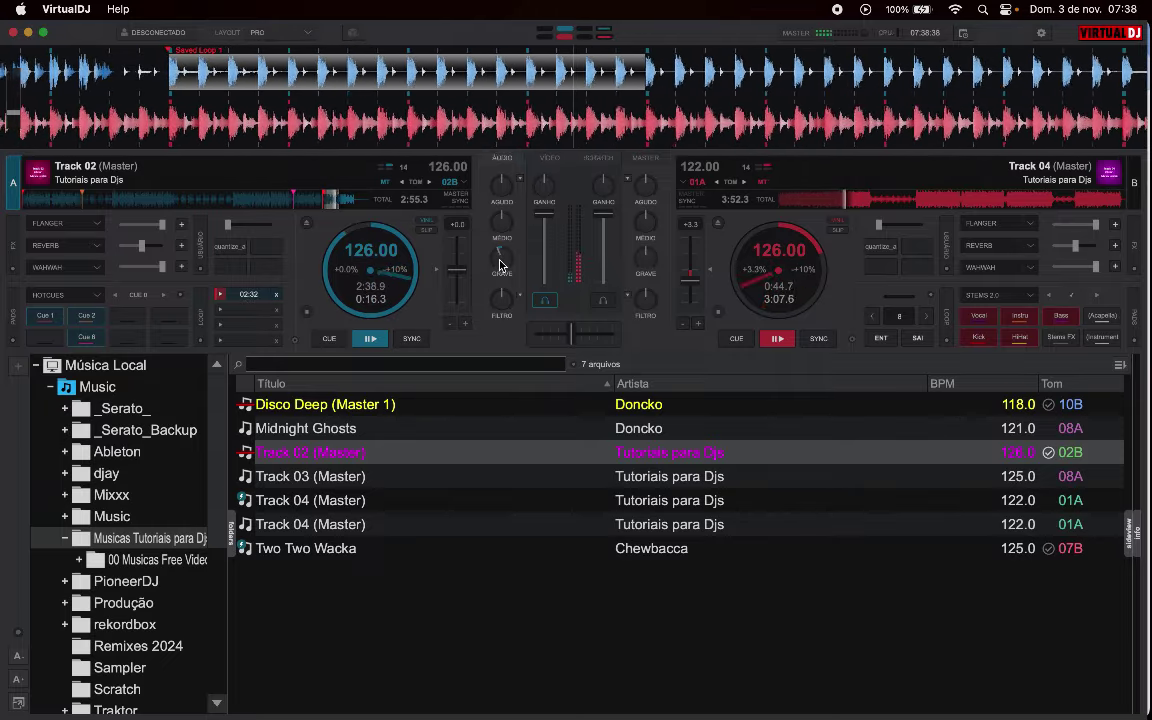
drag(500, 265, 500, 312)
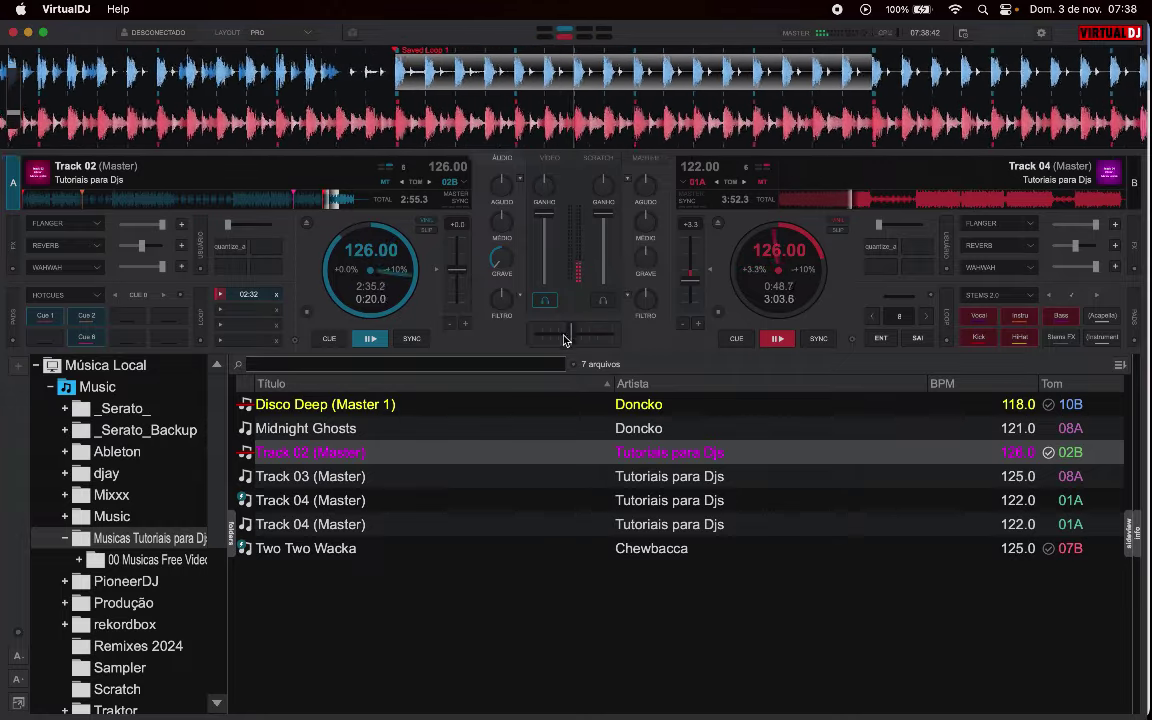
drag(570, 338, 584, 338)
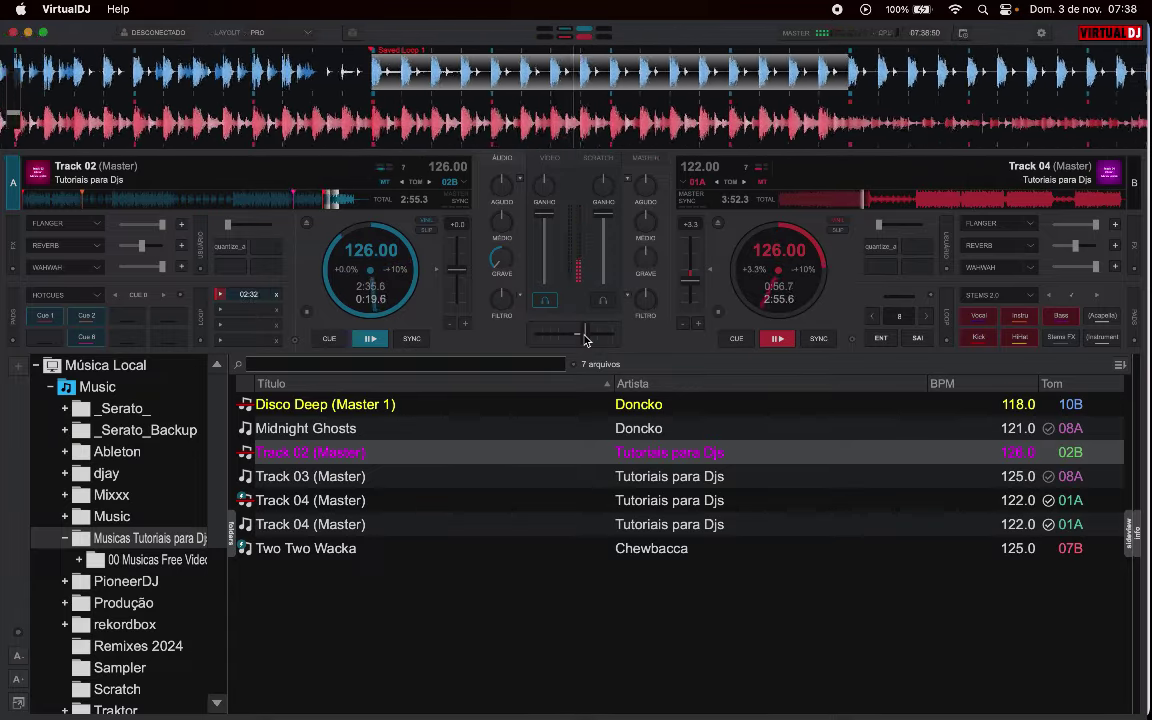
drag(585, 340, 614, 337)
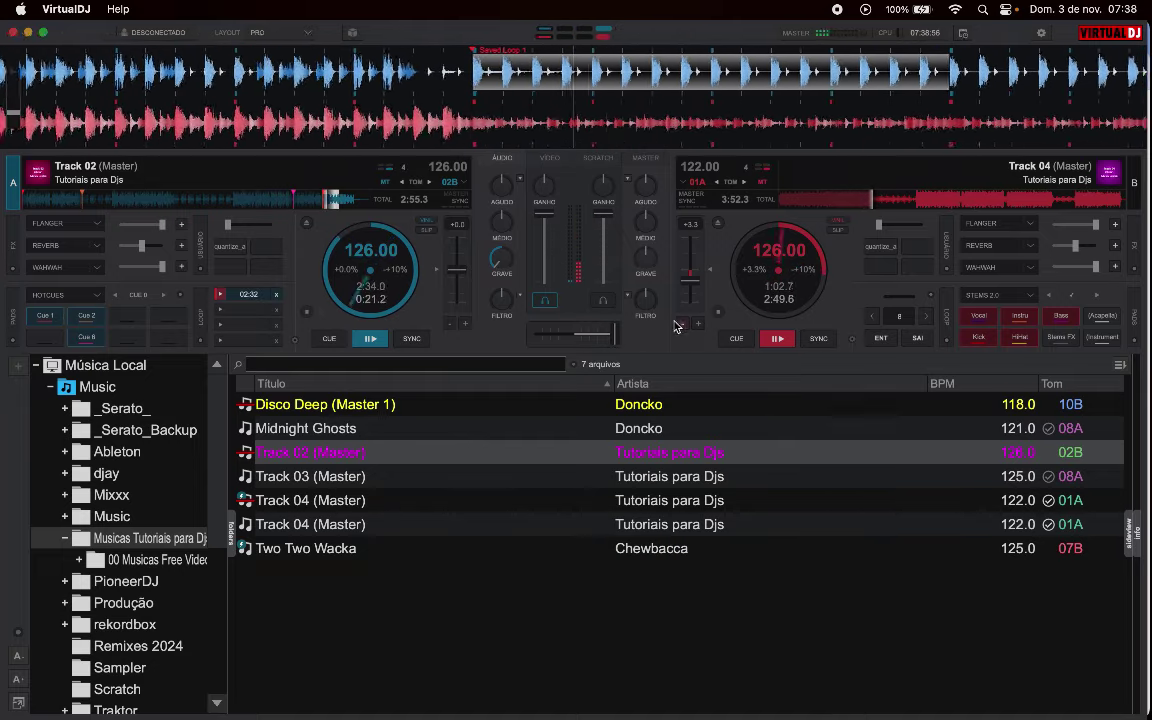
click(329, 339)
click(738, 338)
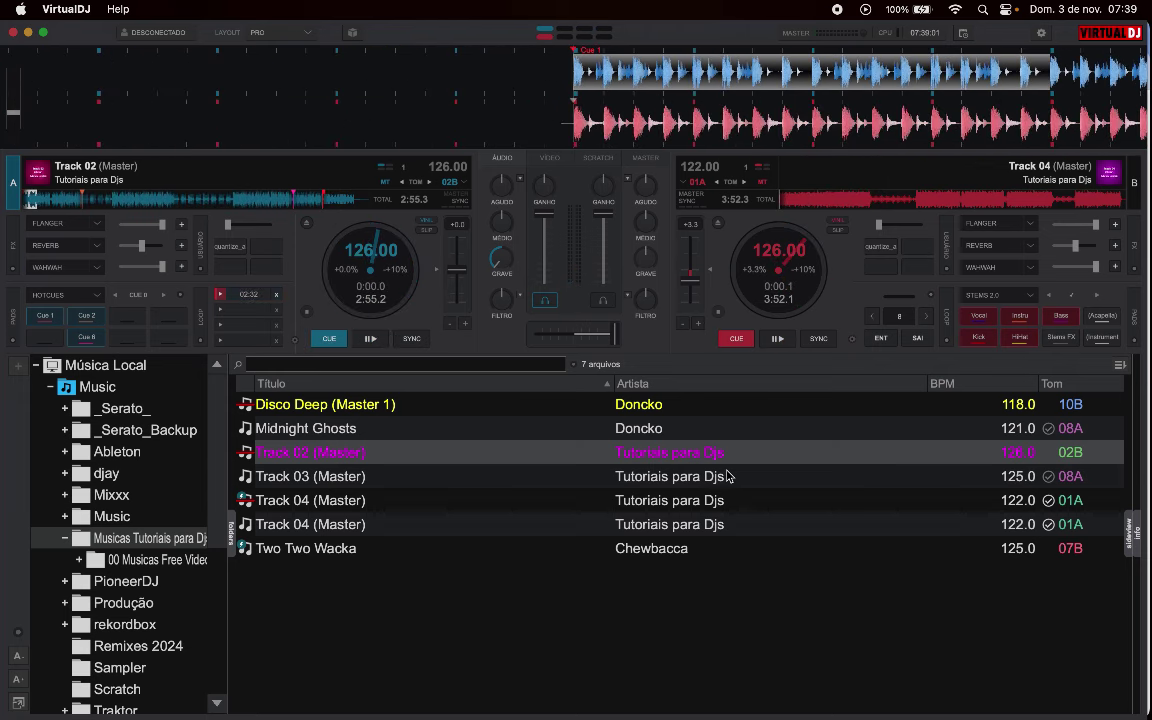